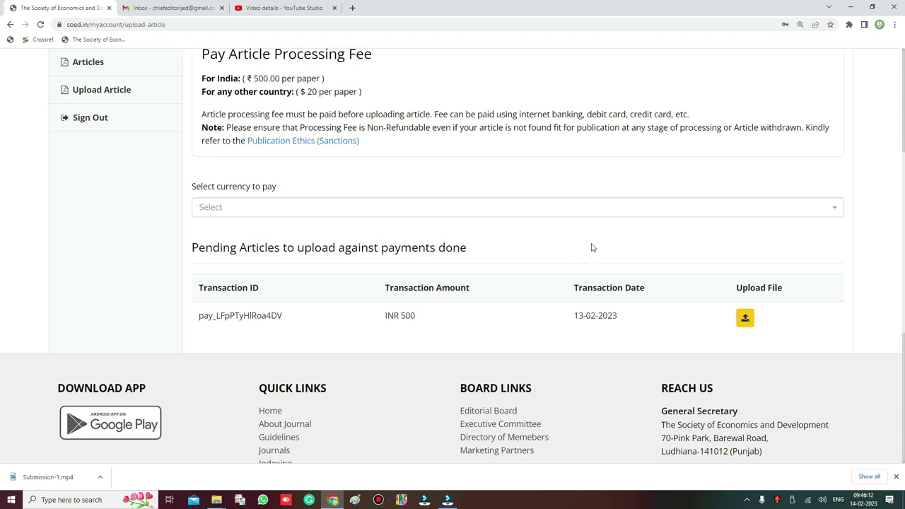
# Open the Upload Article form for the paid article submission
pyautogui.click(746, 322)
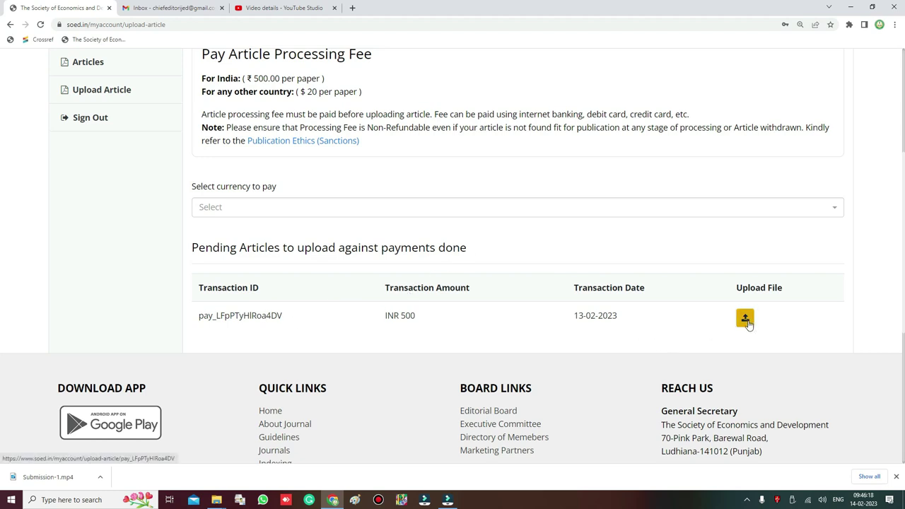
pyautogui.click(746, 320)
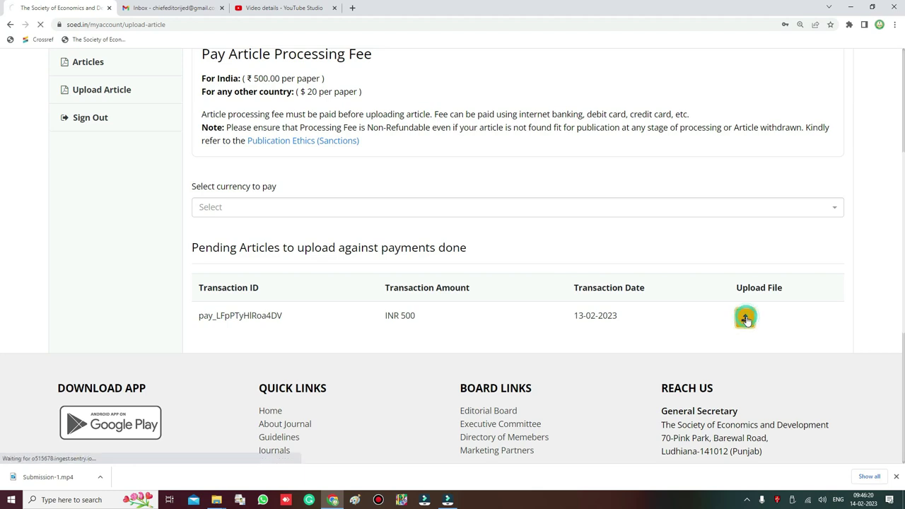
pyautogui.scroll(-2, 339, 289)
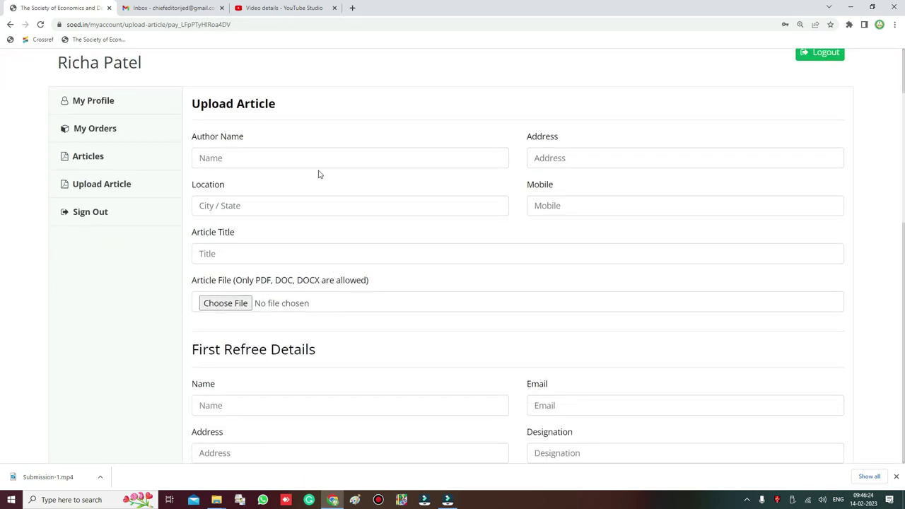
# Fill Author Name, Address, Location and Mobile from saved autofill suggestions
pyautogui.click(319, 158)
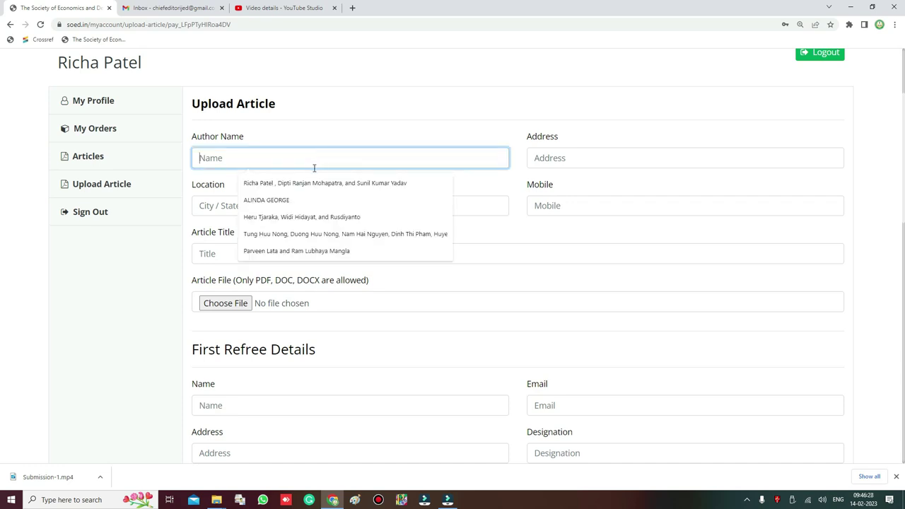
pyautogui.click(314, 185)
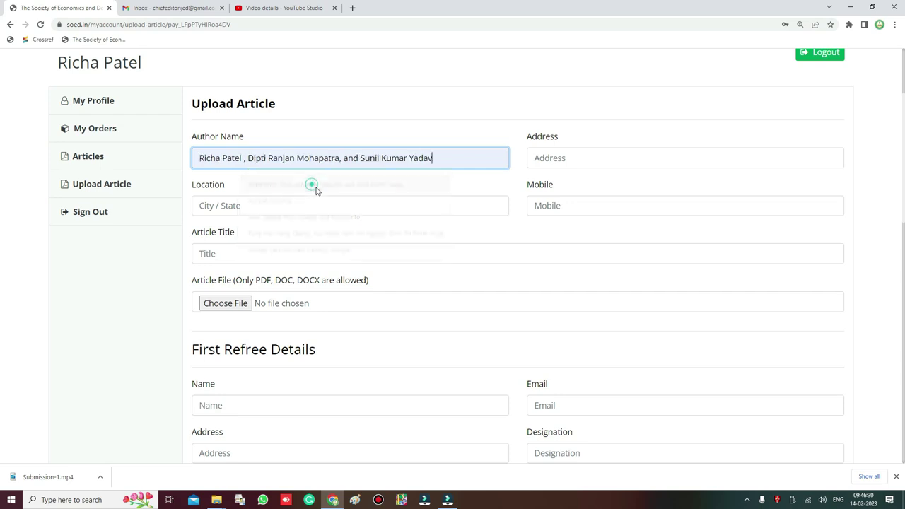
pyautogui.click(575, 158)
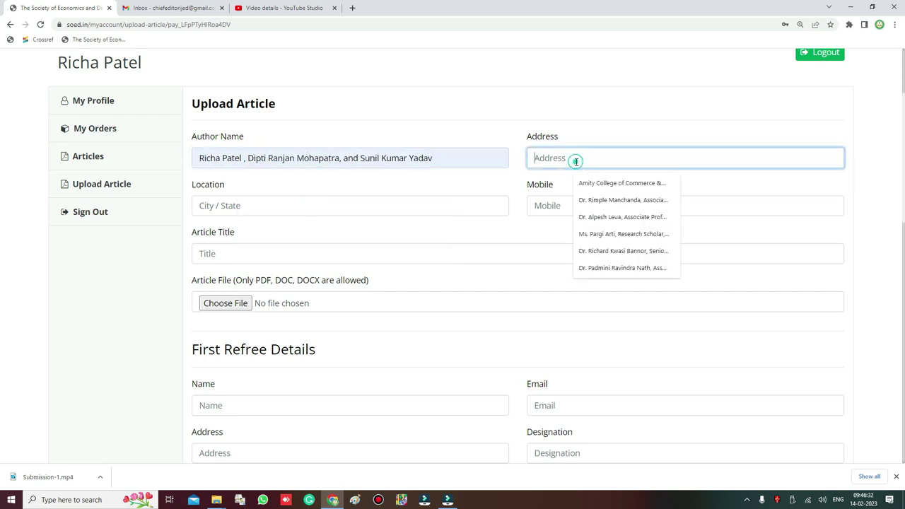
pyautogui.click(601, 184)
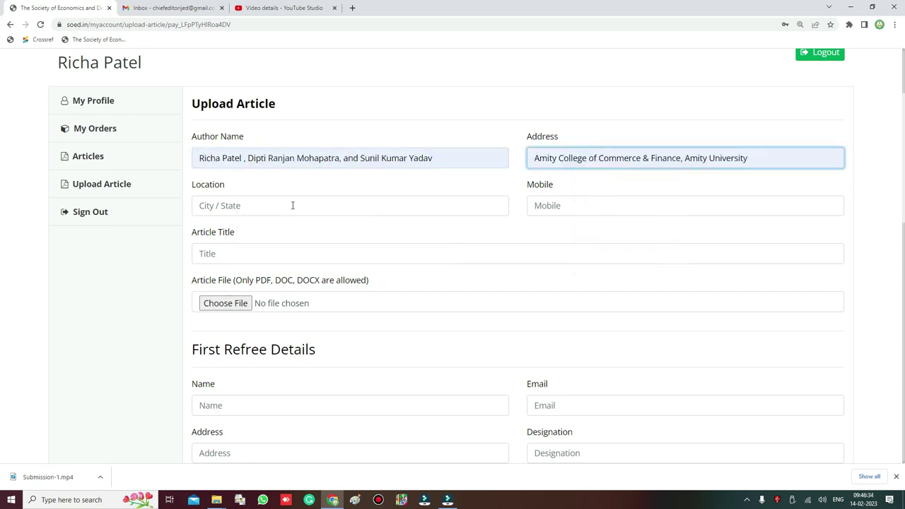
pyautogui.click(293, 205)
pyautogui.click(287, 230)
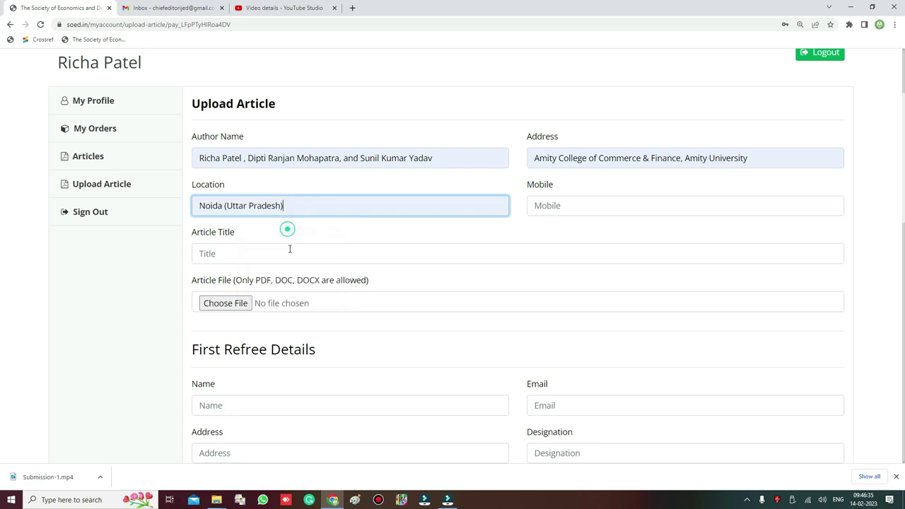
pyautogui.click(561, 206)
pyautogui.click(592, 232)
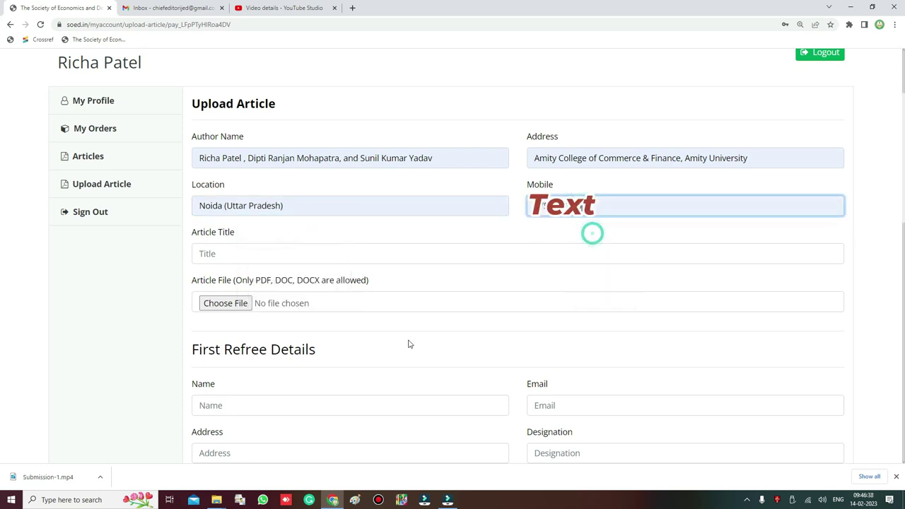
# Copy the two-line article title from the Manuscript document in Word, then return to the form
pyautogui.click(852, 8)
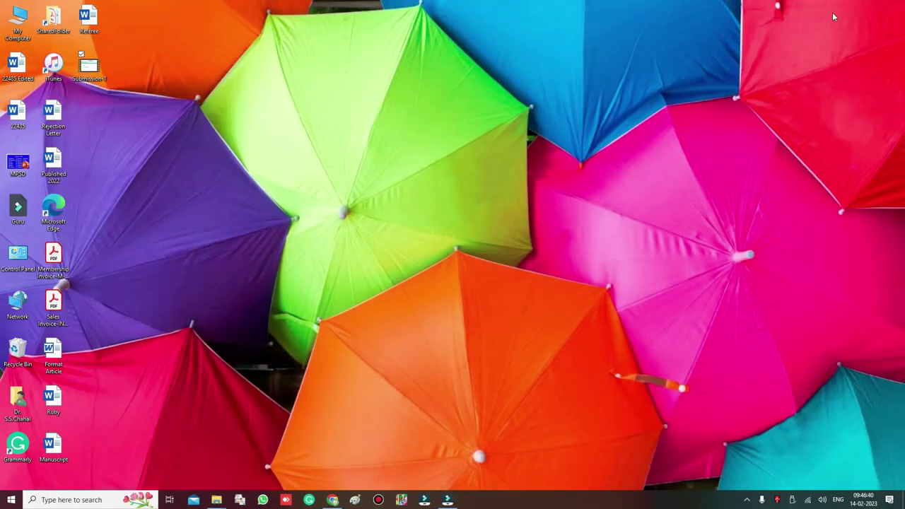
pyautogui.doubleClick(53, 446)
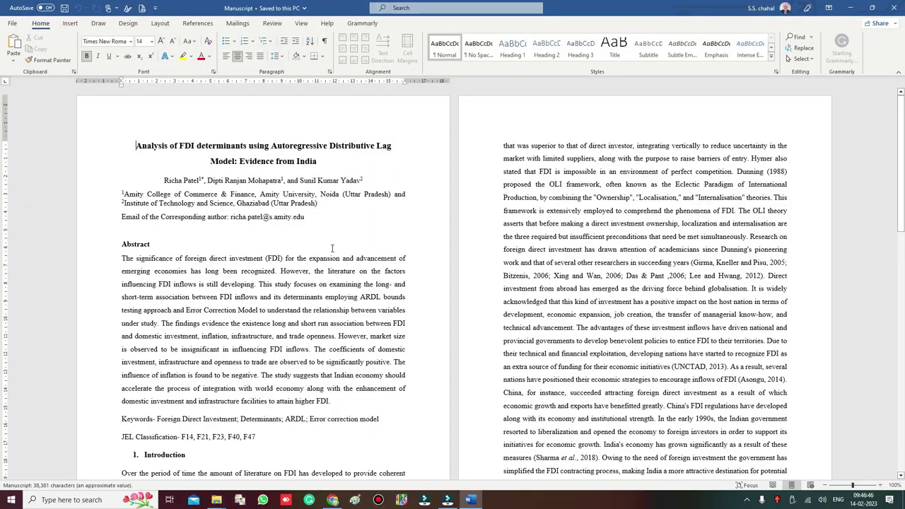
pyautogui.moveTo(136, 146); pyautogui.dragTo(311, 165)
pyautogui.rightClick(311, 165)
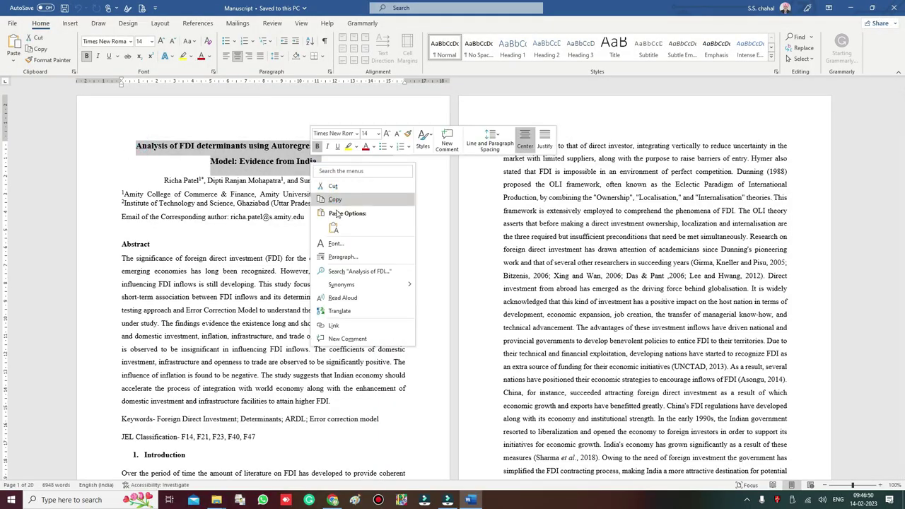
pyautogui.click(335, 502)
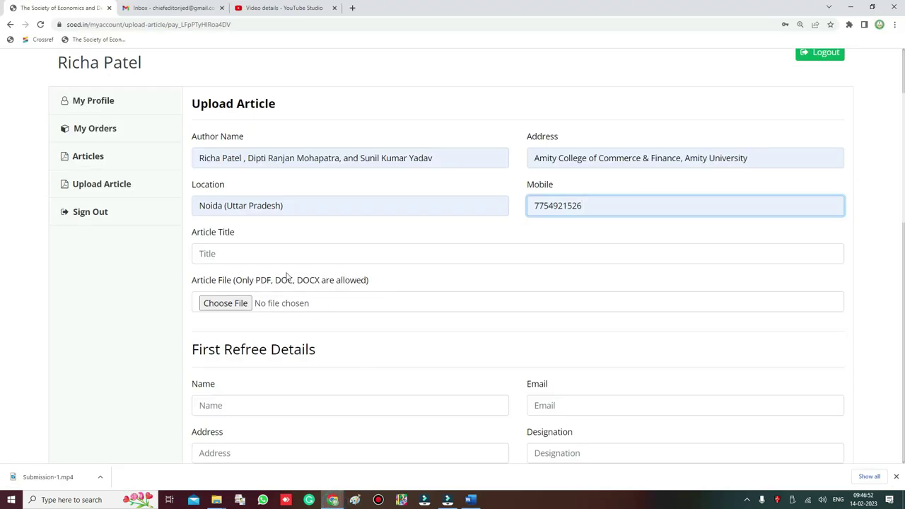
# Paste the copied title into Article Title and attach Manuscript.docx as the article file
pyautogui.click(237, 257)
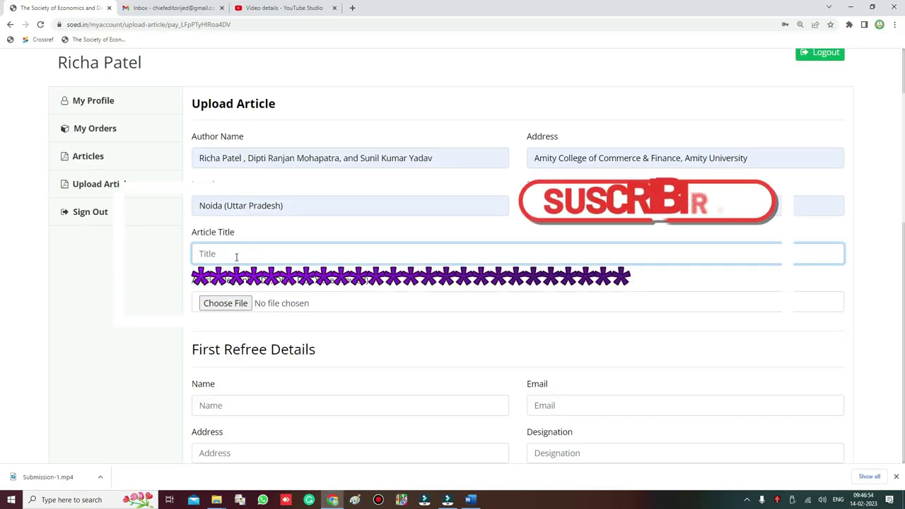
pyautogui.click(222, 307)
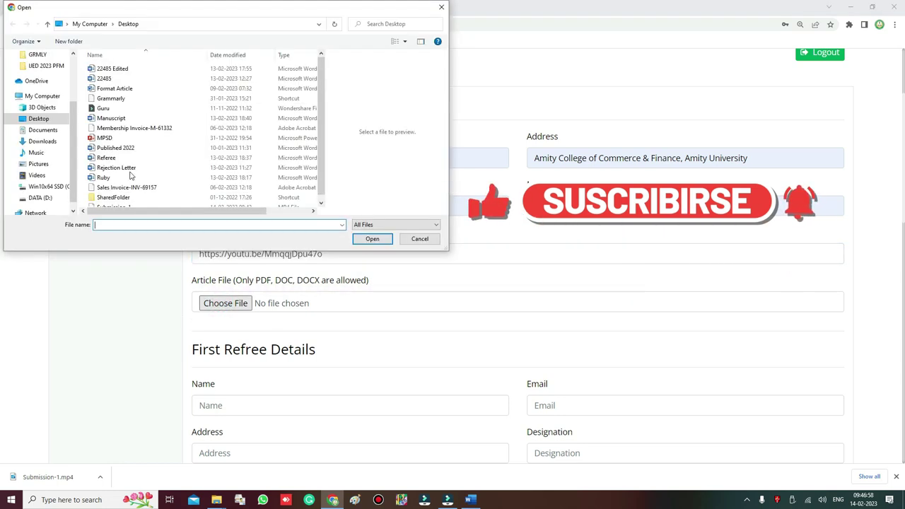
pyautogui.click(111, 118)
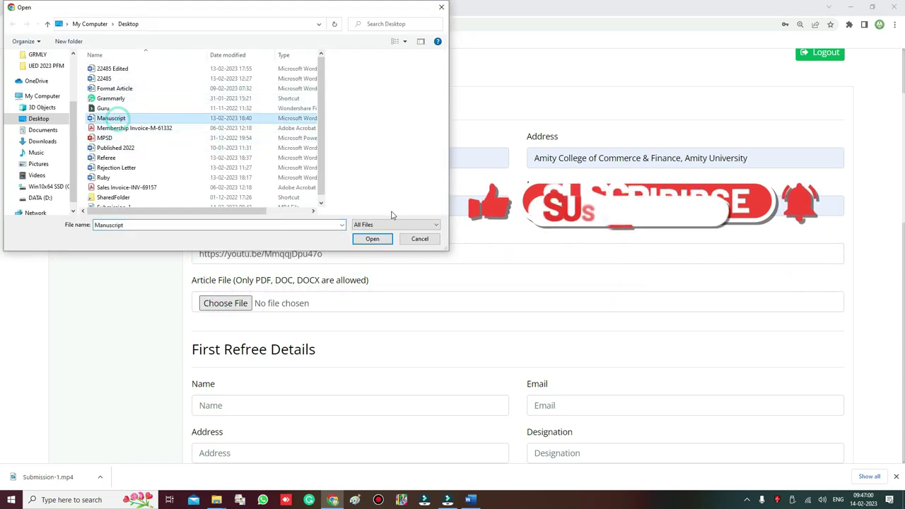
pyautogui.click(373, 238)
pyautogui.scroll(-3, 301, 255)
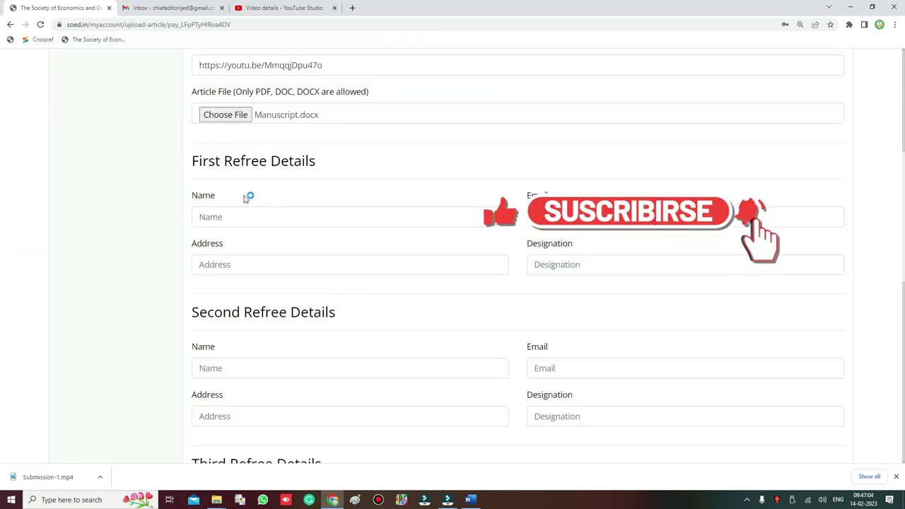
# Fill the first referee's name, e-mail and address from saved suggestions
pyautogui.click(251, 217)
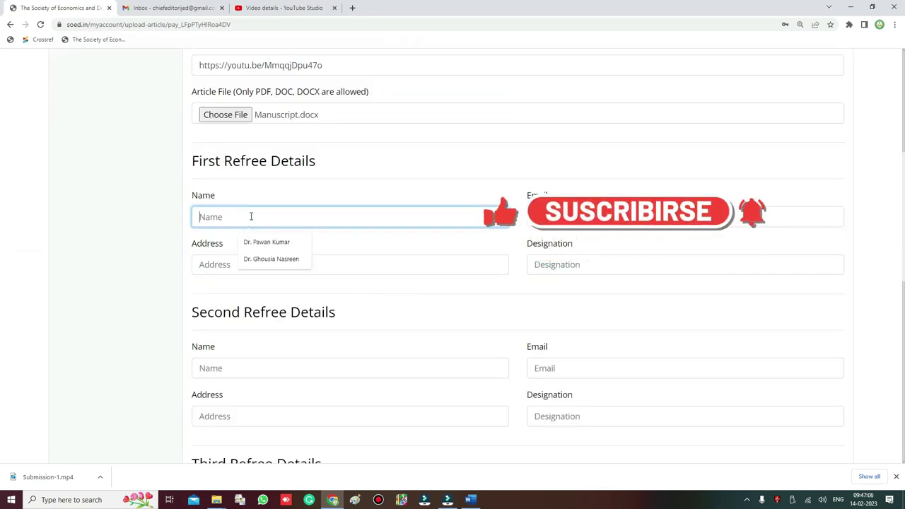
pyautogui.click(267, 242)
pyautogui.click(578, 213)
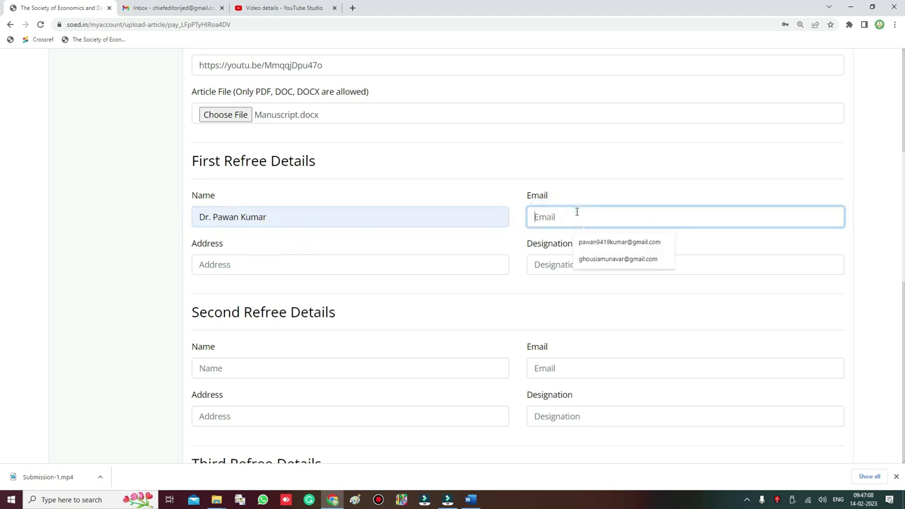
pyautogui.click(607, 244)
pyautogui.click(273, 262)
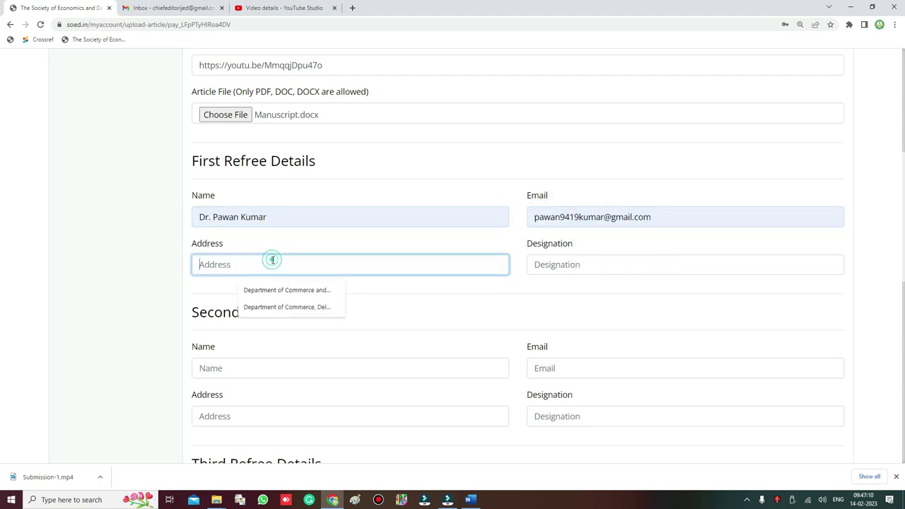
pyautogui.click(288, 292)
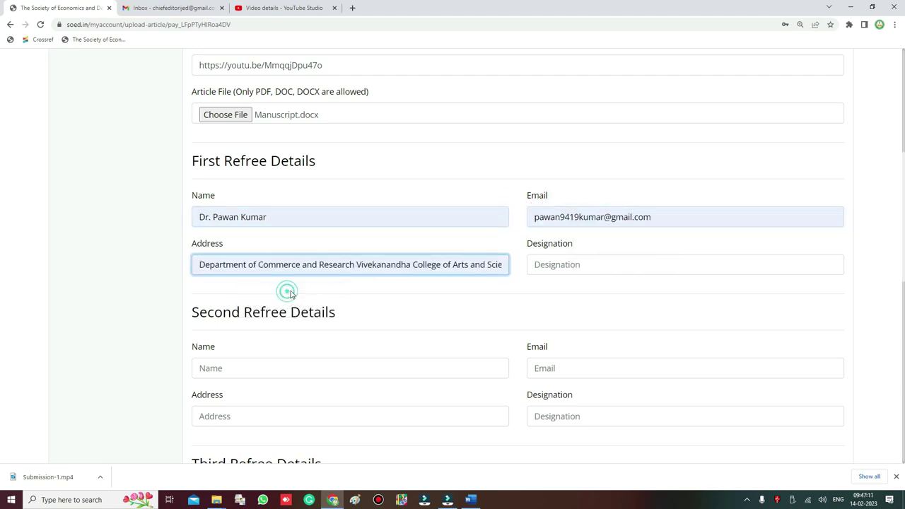
# Enter the first referee's designation as 'Assistant Professor' with a capital P
pyautogui.click(556, 264)
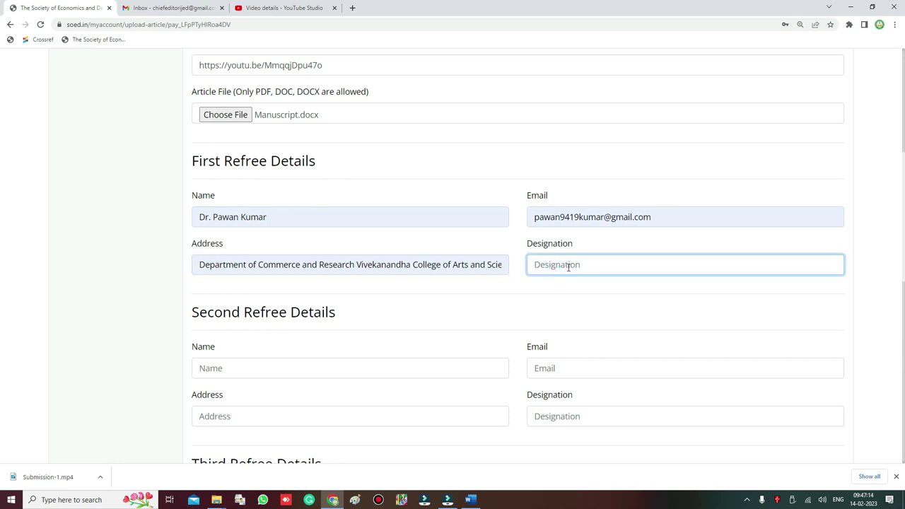
pyautogui.write('Assistant professor')
pyautogui.click(578, 267)
pyautogui.press('BackSpace')
pyautogui.write('Professor')
pyautogui.scroll(-2, 407, 332)
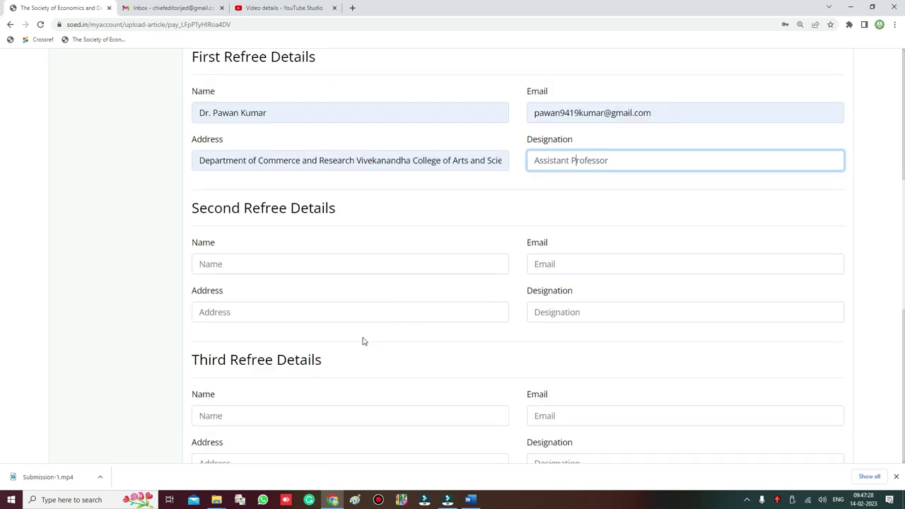
# Fill the second referee's name and e-mail from saved suggestions
pyautogui.click(266, 226)
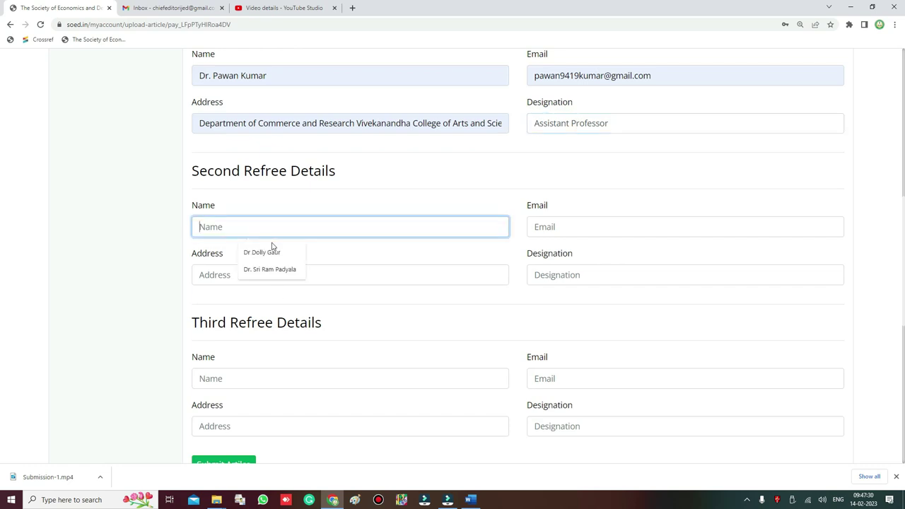
pyautogui.click(272, 252)
pyautogui.click(596, 227)
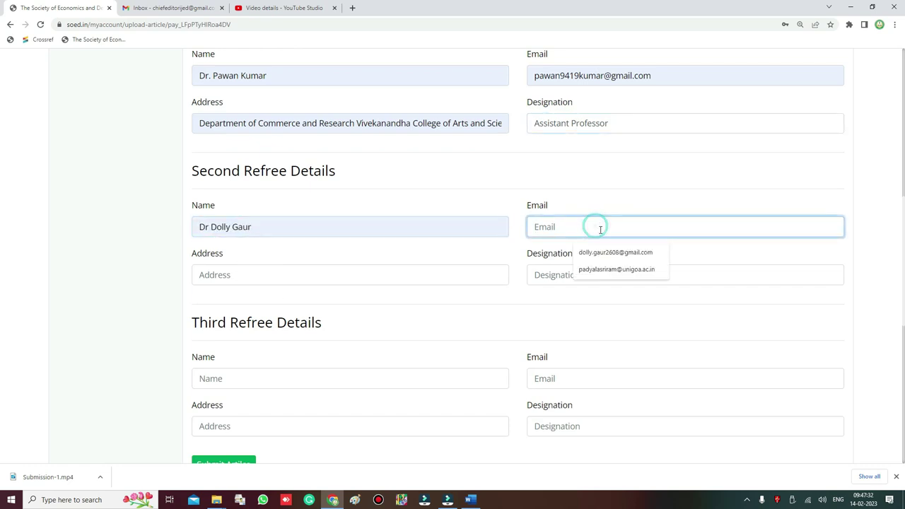
pyautogui.click(614, 253)
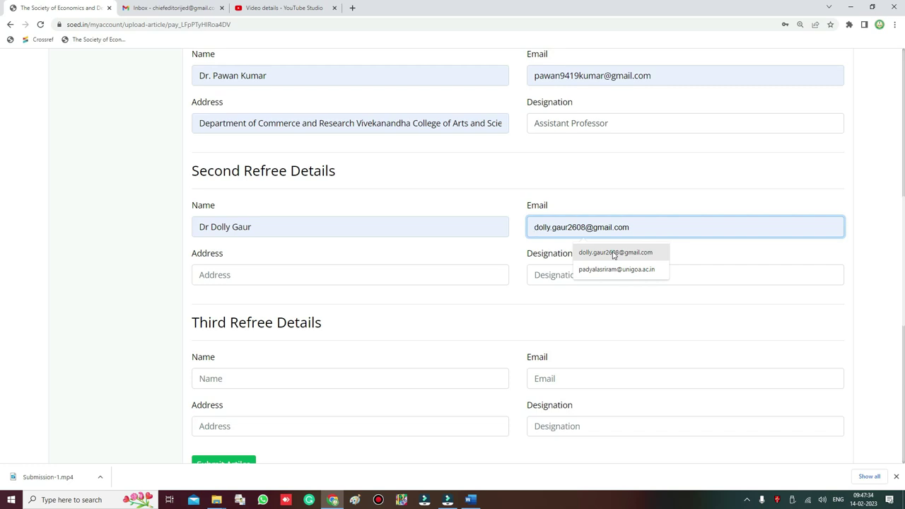
pyautogui.click(614, 253)
# Type the second referee's designation as 'Assistant Professor', capitalising the P
pyautogui.click(599, 275)
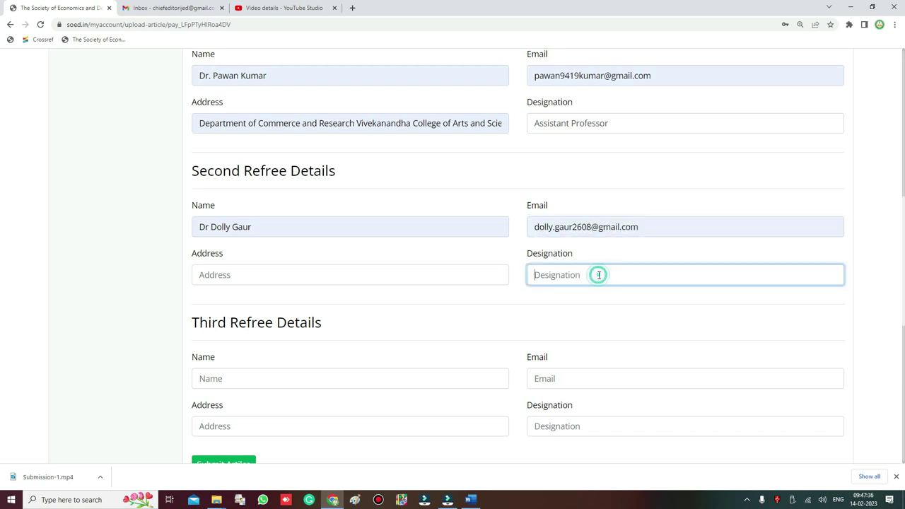
pyautogui.write('As')
pyautogui.write('sistant professor')
pyautogui.click(578, 279)
pyautogui.press('BackSpace')
pyautogui.write('P')
# Fill the second referee's address with the saved institution address
pyautogui.click(327, 275)
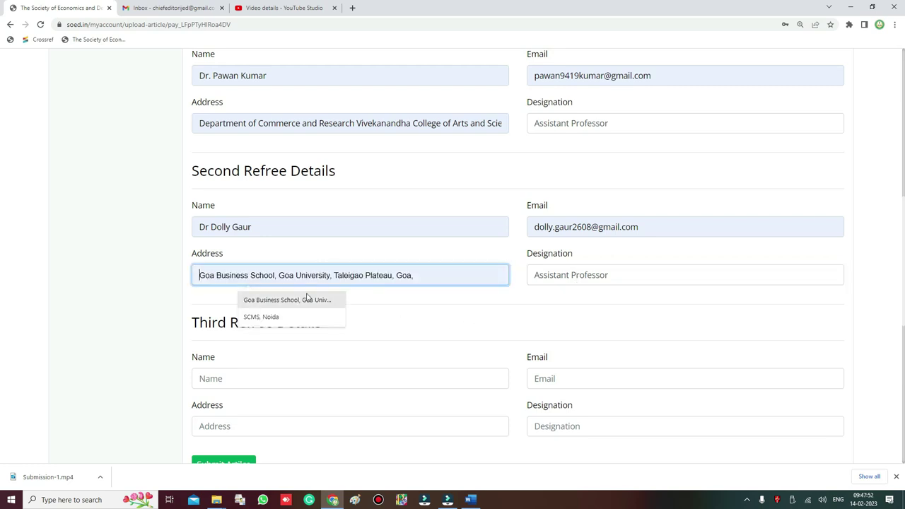
pyautogui.click(283, 317)
pyautogui.scroll(-1, 390, 309)
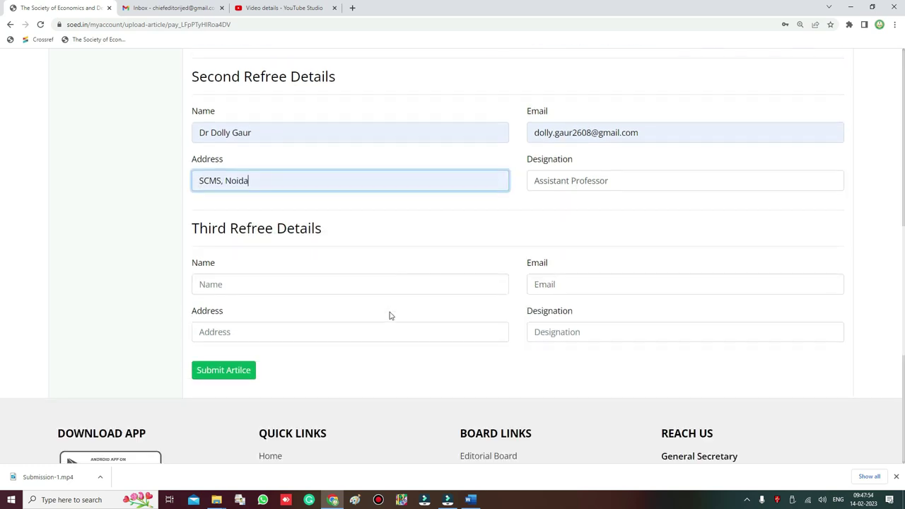
# Fill the third referee's name with a 'Dr.' prefix, plus saved e-mail and college address
pyautogui.click(280, 286)
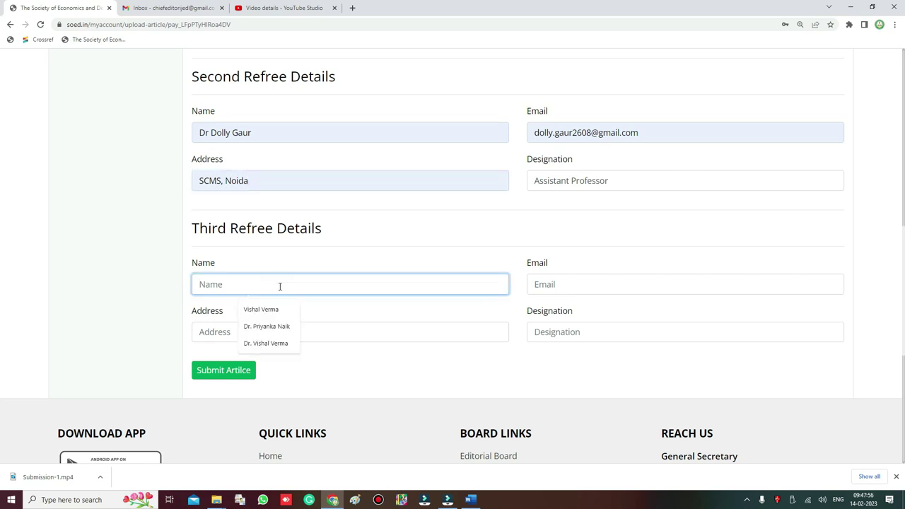
pyautogui.click(272, 309)
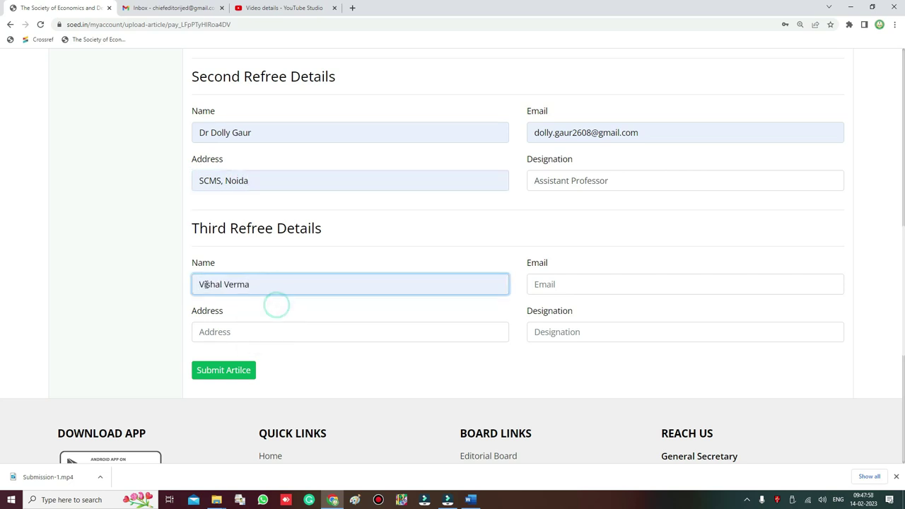
pyautogui.write('Dr.')
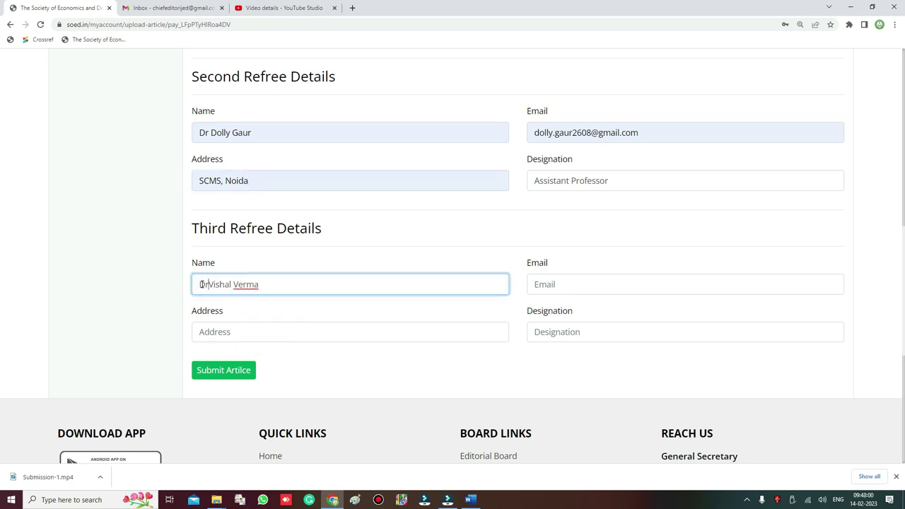
pyautogui.click(593, 280)
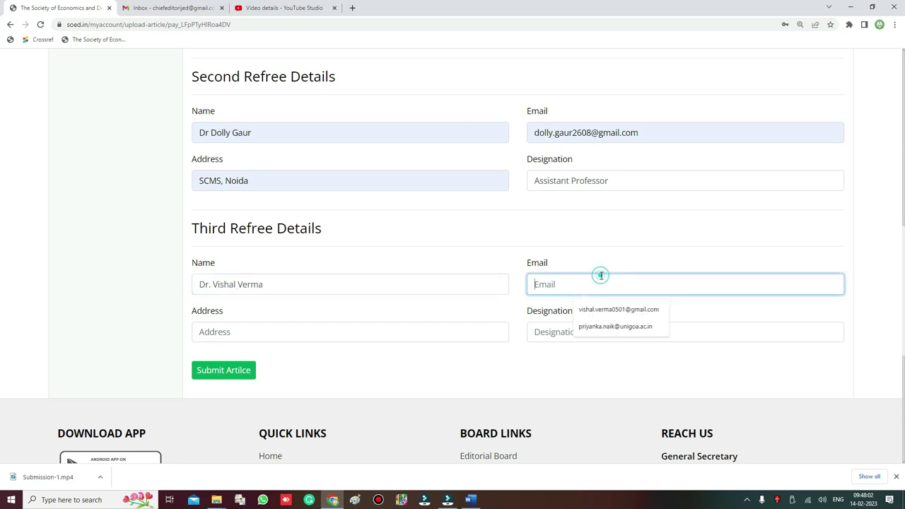
pyautogui.click(615, 305)
pyautogui.click(292, 332)
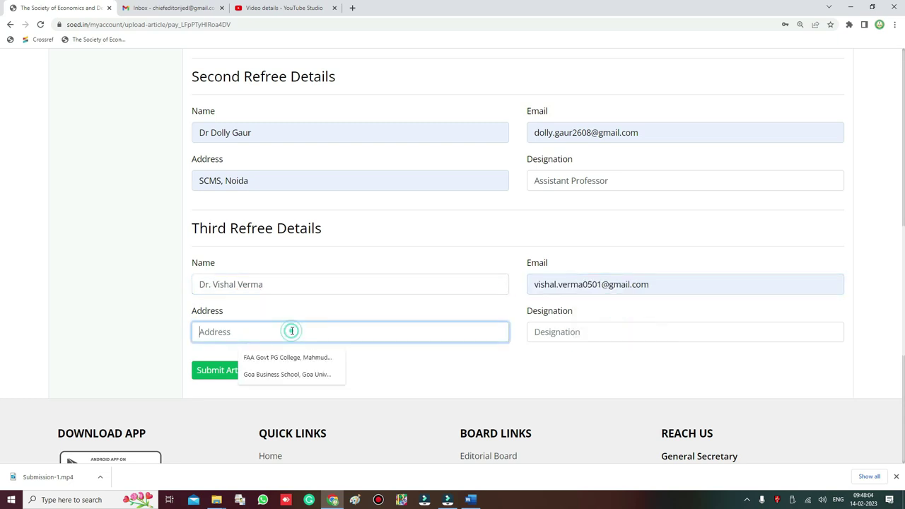
pyautogui.click(294, 357)
# Enter the third referee's designation as 'Assistant Professor', correcting the misspelling
pyautogui.click(611, 331)
pyautogui.write('Ass')
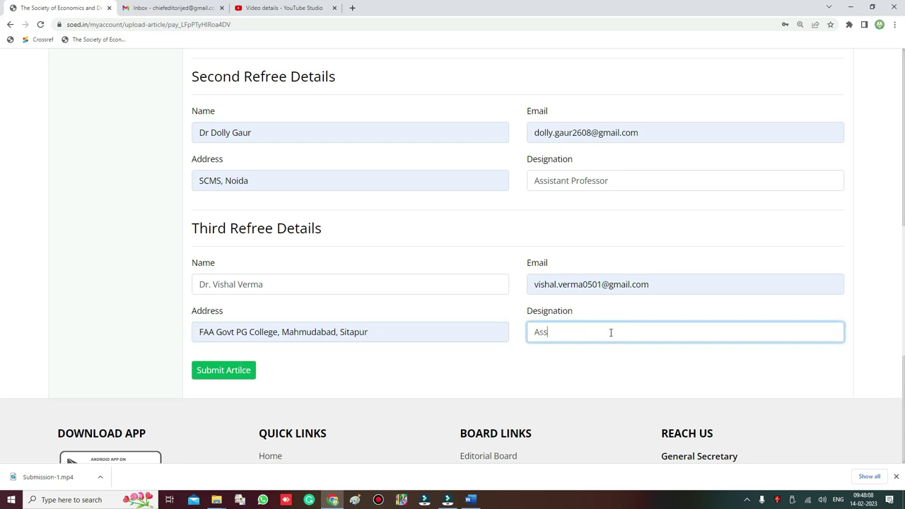
pyautogui.write('isatnt')
pyautogui.press('BackSpace')
pyautogui.press('BackSpace')
pyautogui.write('ant')
pyautogui.rightClick(561, 336)
pyautogui.click(580, 342)
pyautogui.write('Professor')
pyautogui.click(575, 334)
pyautogui.scroll(-3, 406, 376)
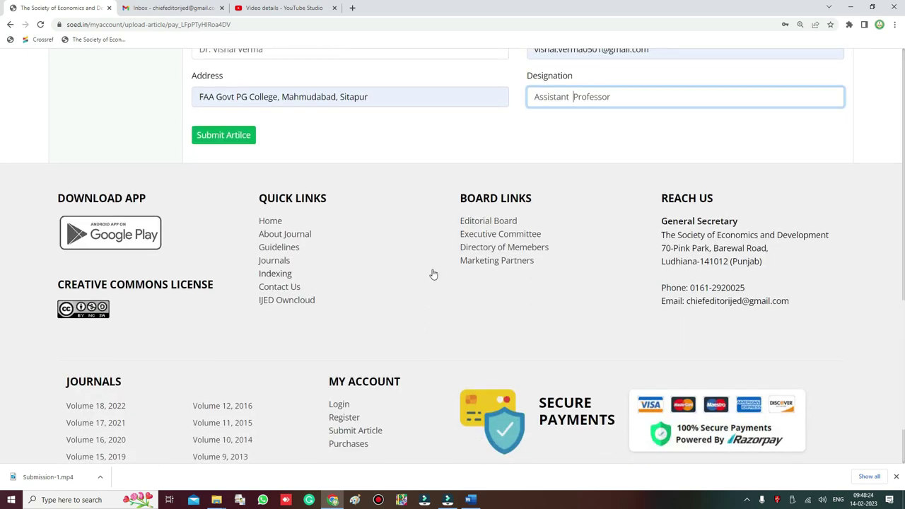
pyautogui.scroll(4, 430, 273)
pyautogui.scroll(10, 430, 274)
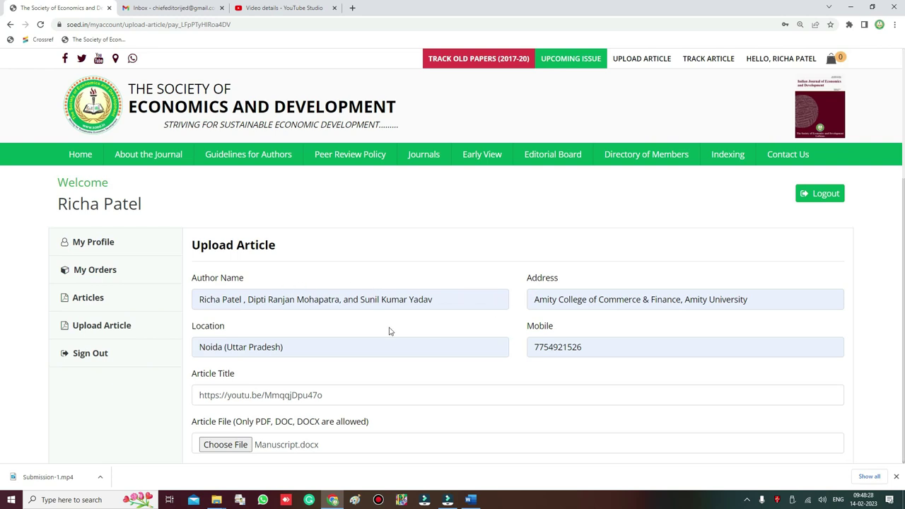
pyautogui.scroll(-1, 390, 330)
pyautogui.scroll(-1, 427, 301)
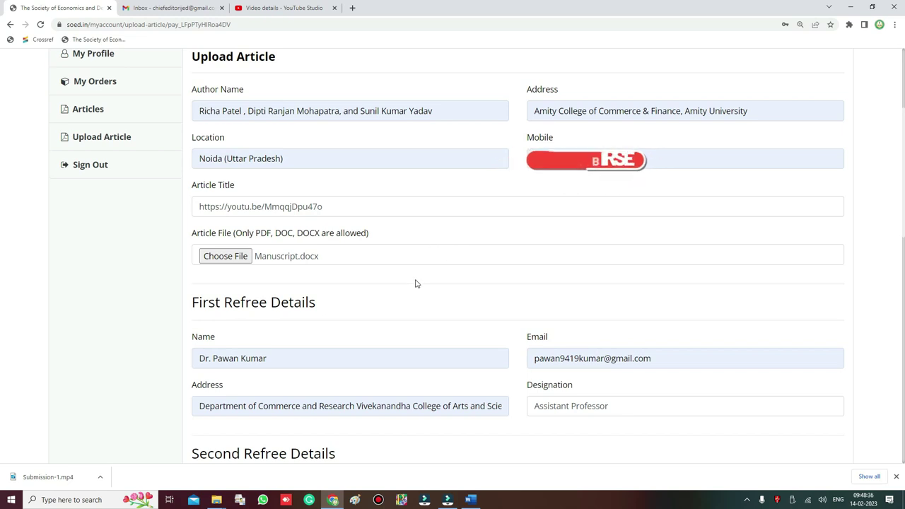
pyautogui.scroll(-1, 416, 284)
pyautogui.scroll(-2, 416, 284)
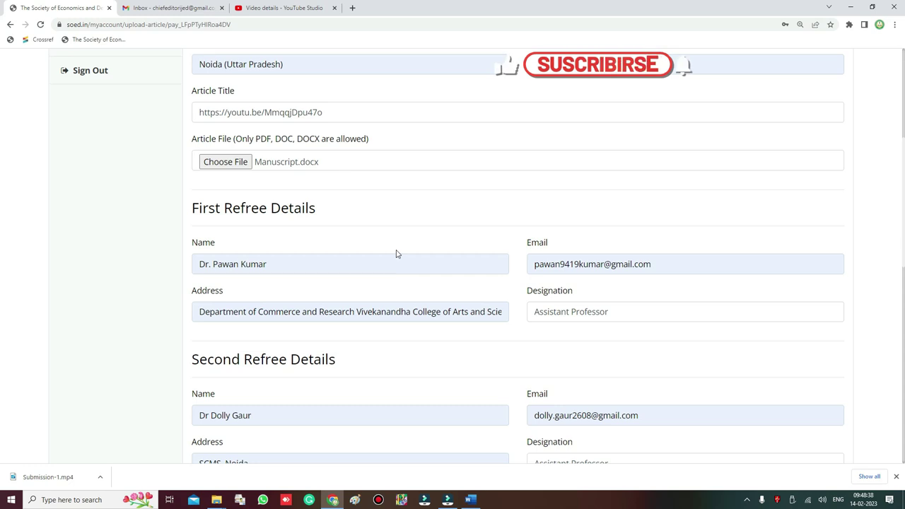
pyautogui.scroll(4, 398, 152)
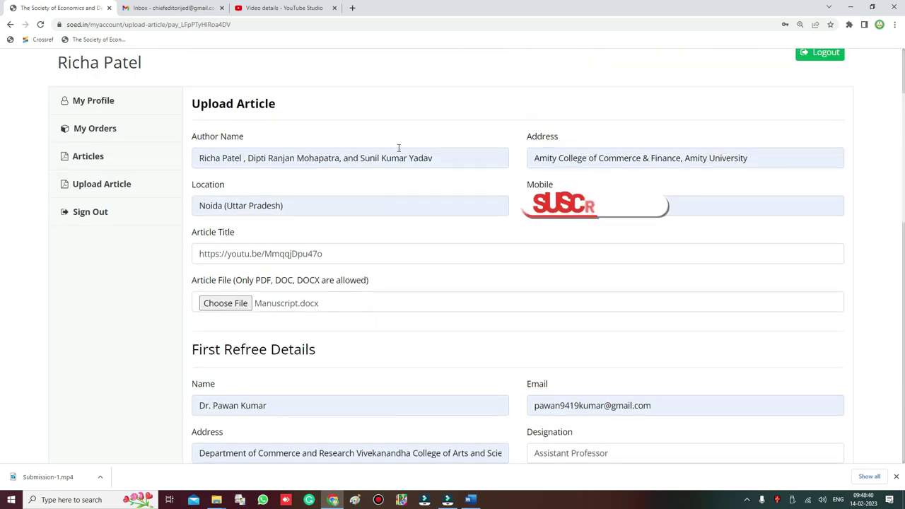
pyautogui.scroll(-4, 401, 157)
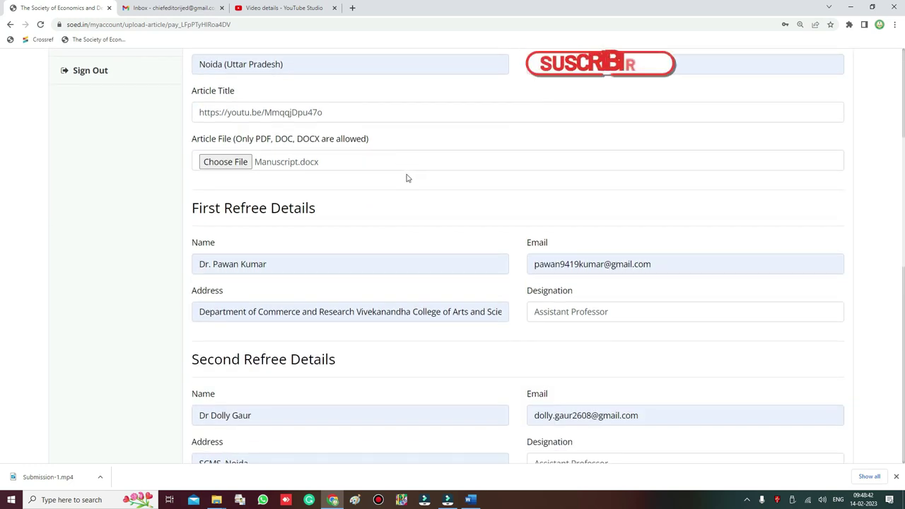
pyautogui.scroll(-8, 404, 187)
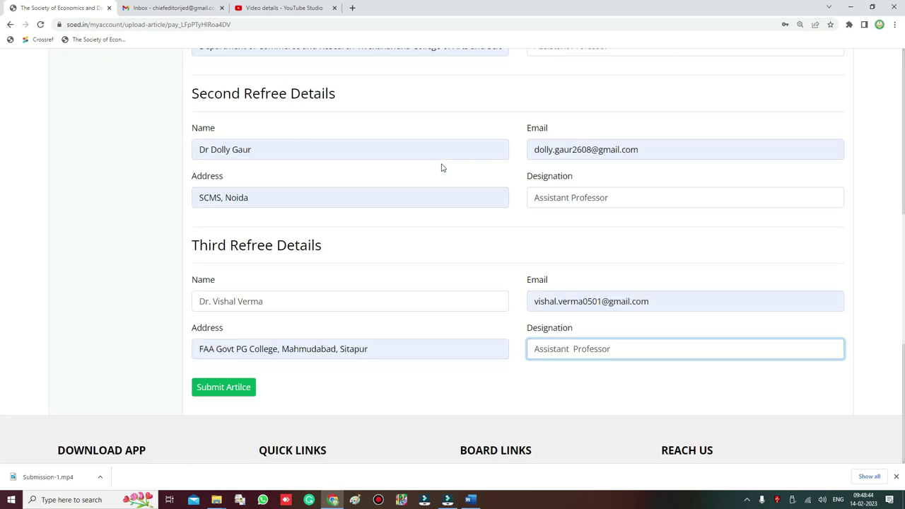
pyautogui.click(219, 375)
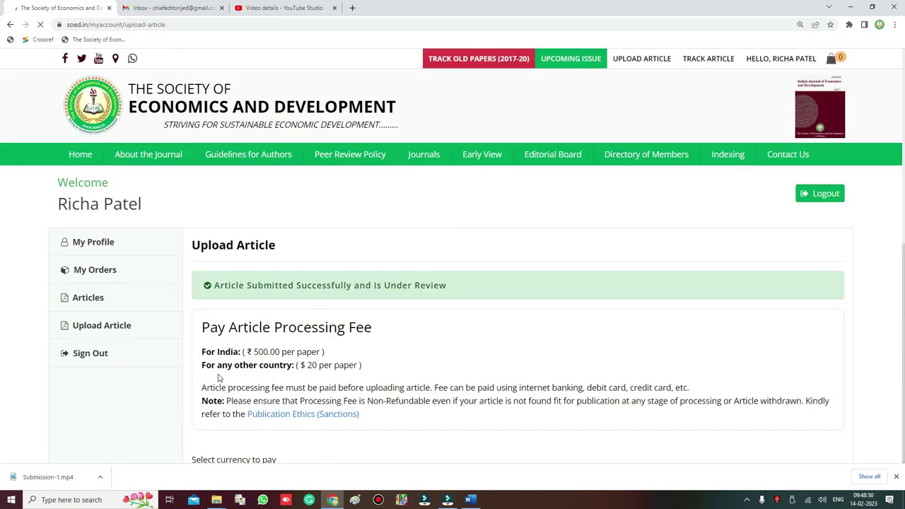
# Scroll the submission confirmation page to review the Article Processing Fee details
pyautogui.scroll(-5, 522, 318)
pyautogui.scroll(3, 523, 312)
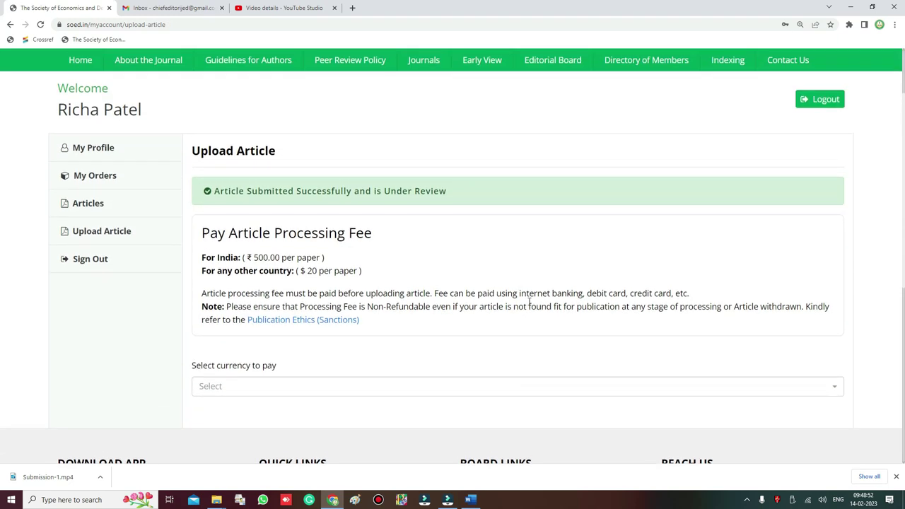